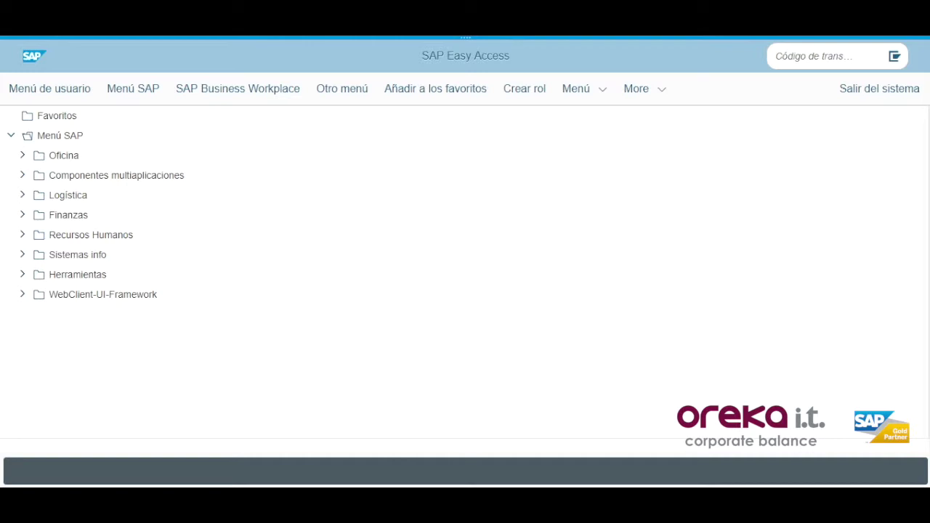
Step: Create a new Screen Personas variant of the SAP Easy Access screen with name and description "Demo"
click(467, 45)
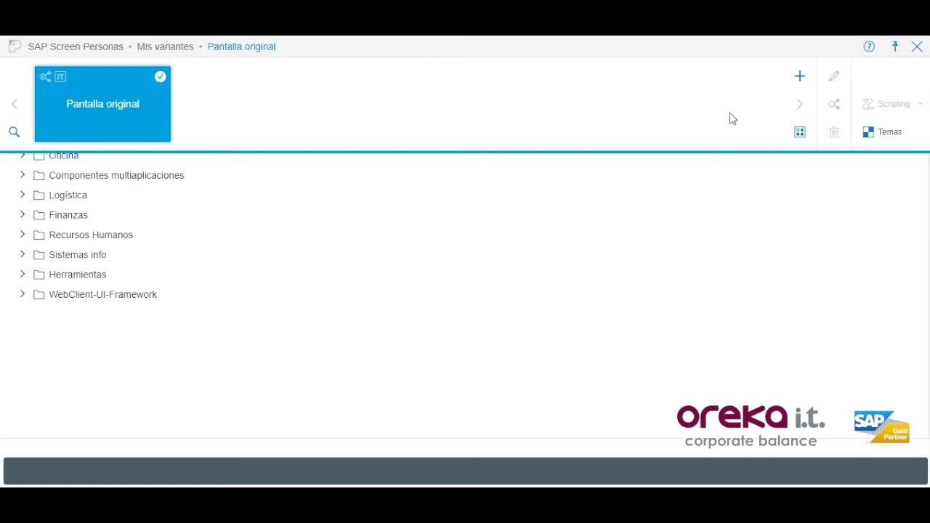
click(795, 80)
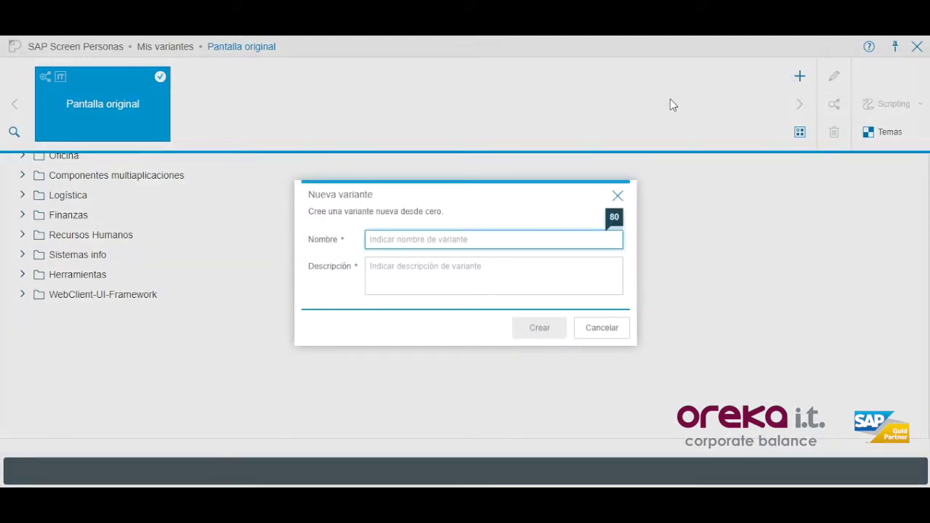
text(Demo)
key(Tab)
text(D)
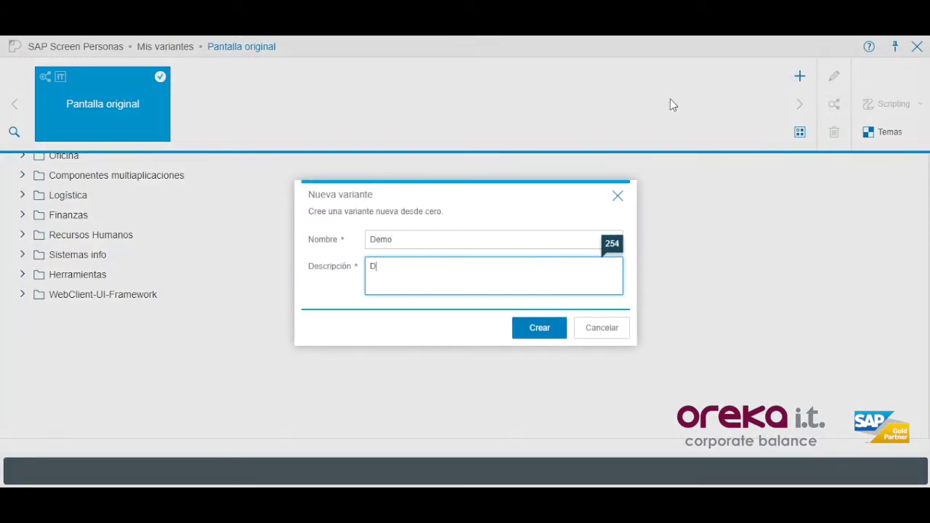
text(emo)
click(538, 333)
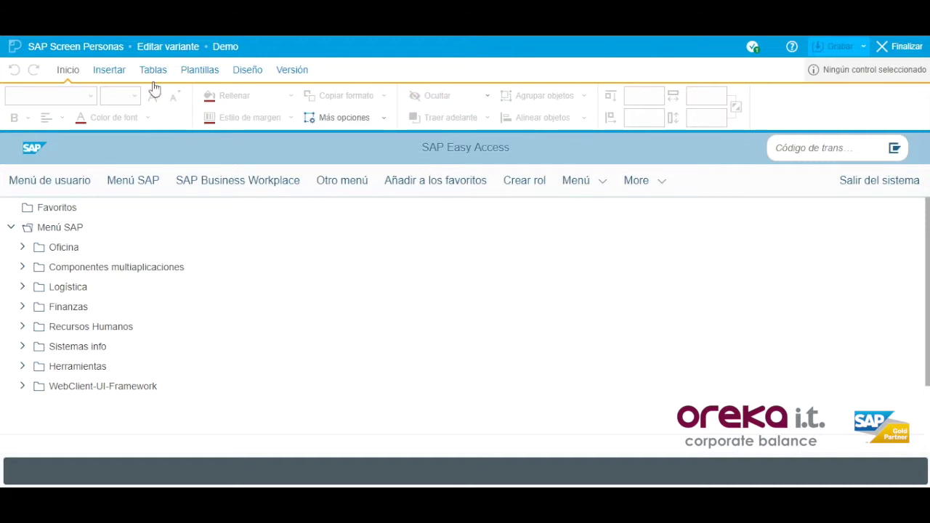
click(107, 74)
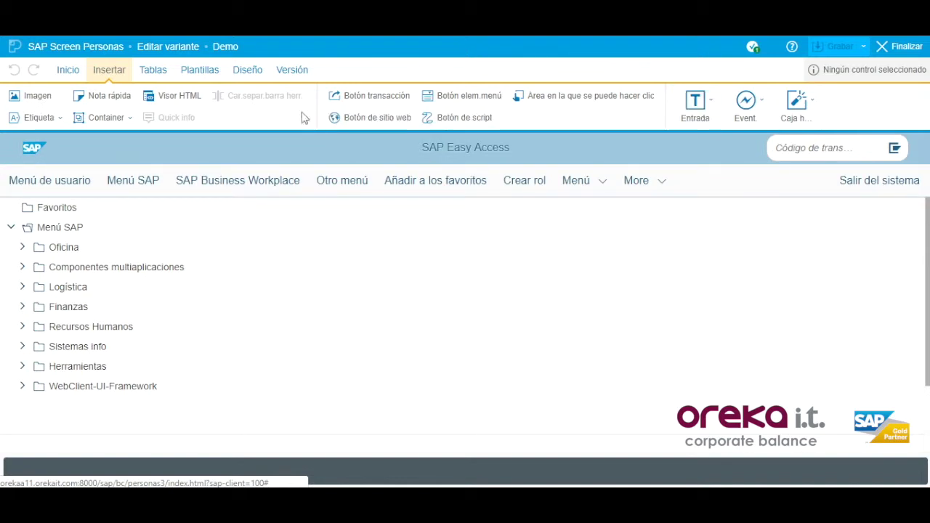
click(149, 73)
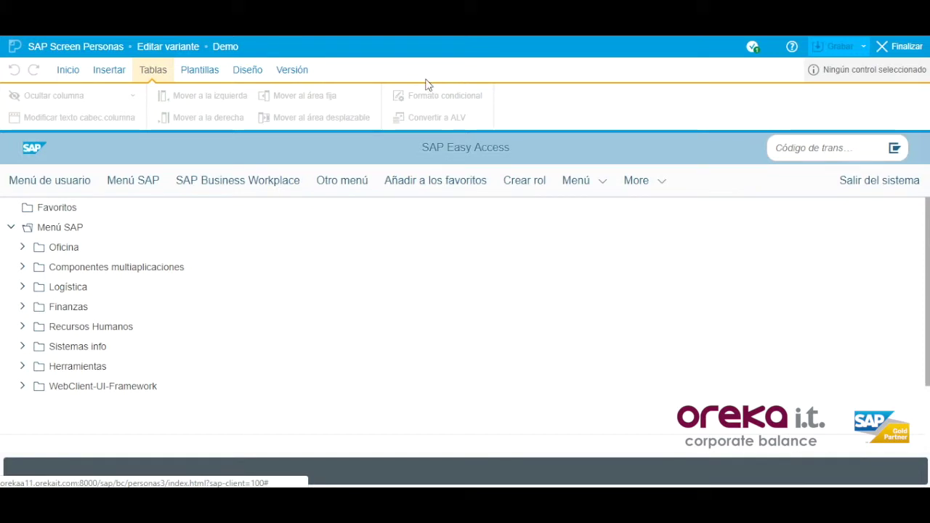
click(197, 75)
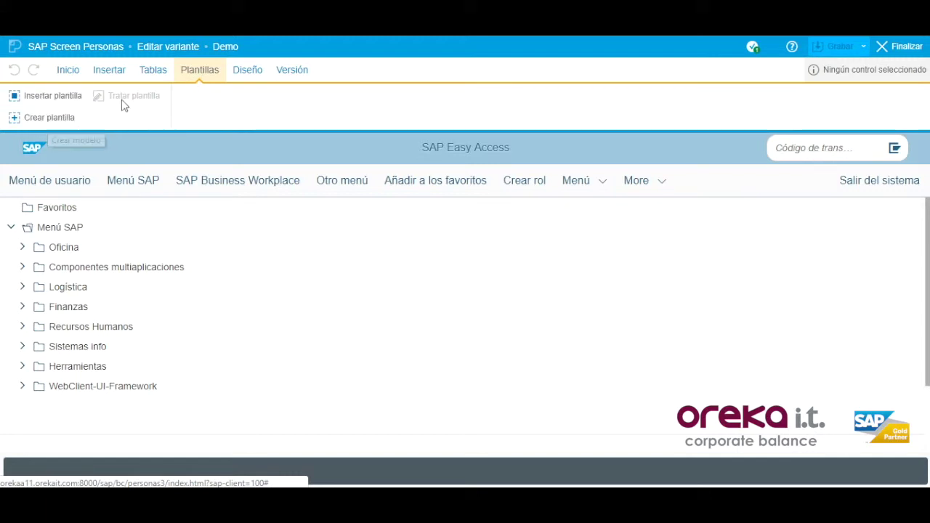
click(247, 77)
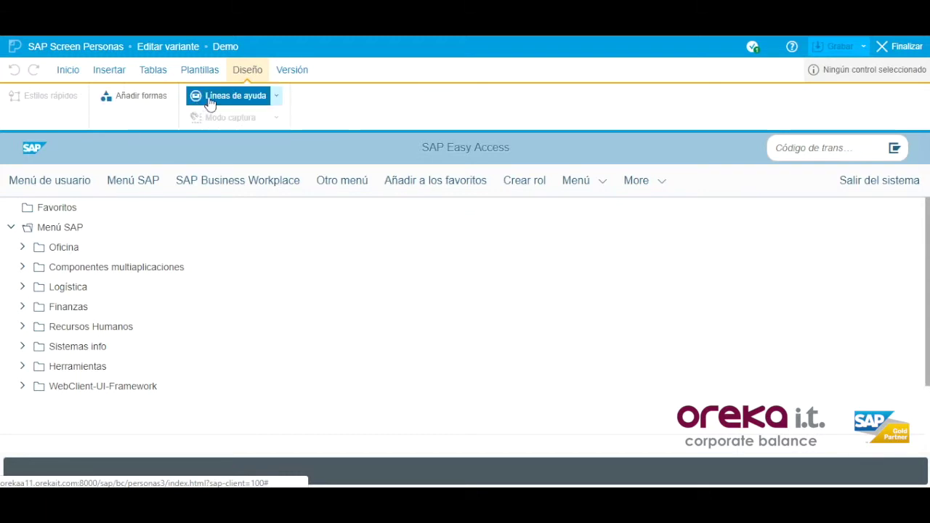
click(292, 74)
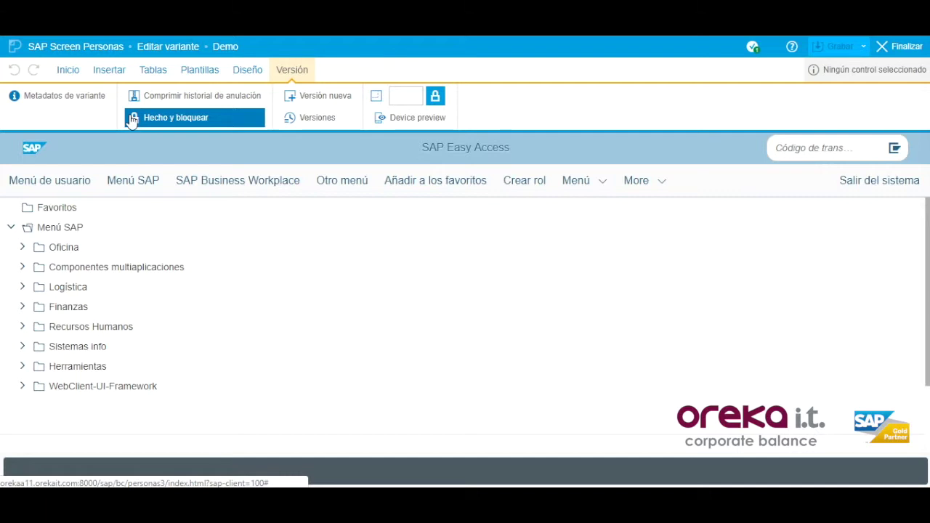
Step: Hide the SAP menu tree control on the SAP Easy Access screen
click(468, 305)
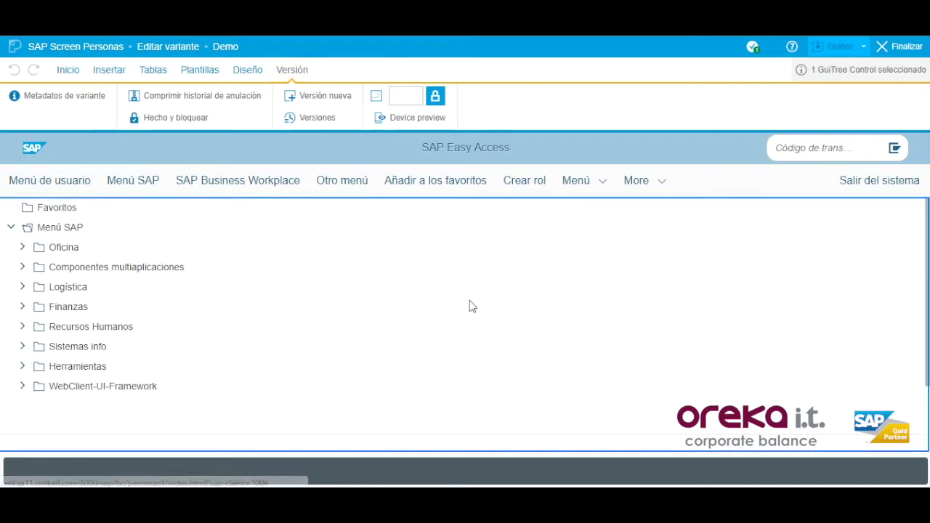
click(69, 73)
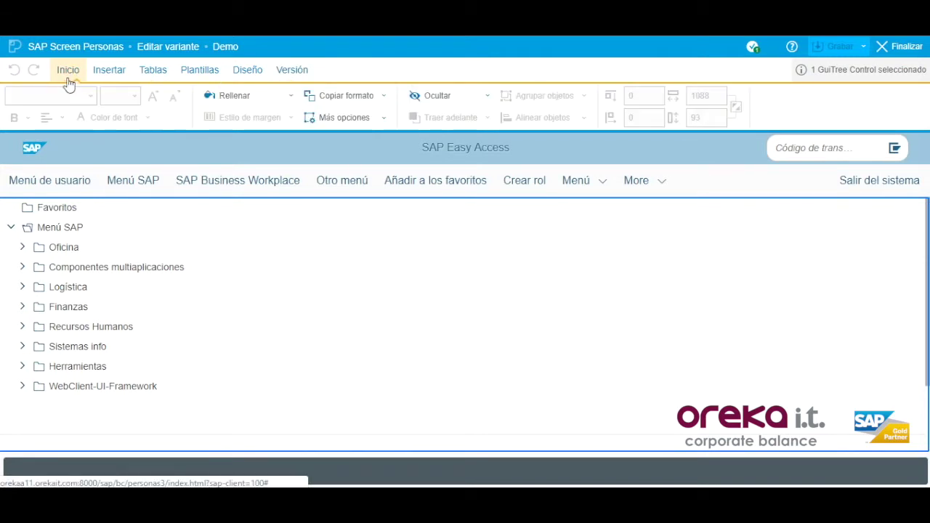
click(450, 102)
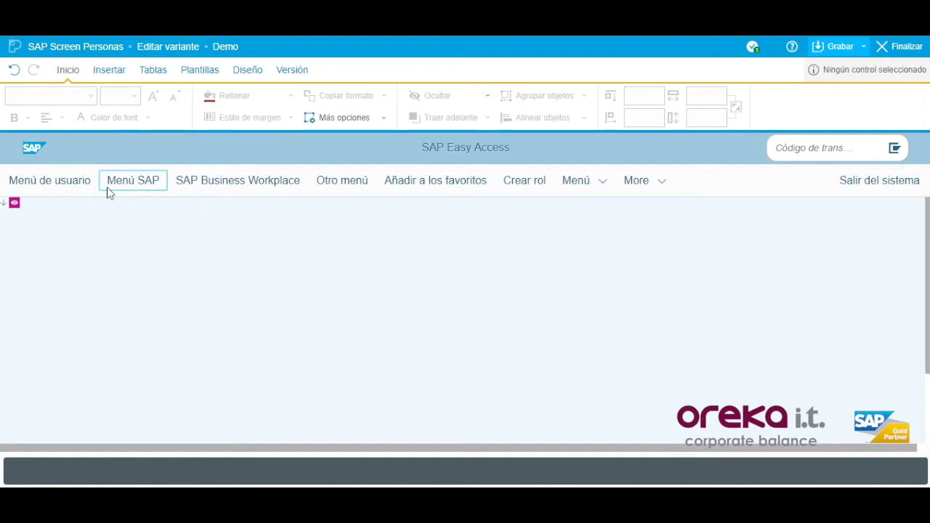
Step: Hide the six buttons Menú de usuario, Menú SAP, SAP Business Workplace, Otro menú, Añadir a los favoritos and Crear rol
click(67, 187)
ctrl+click(123, 184)
ctrl+click(219, 183)
ctrl+click(324, 186)
ctrl+click(399, 186)
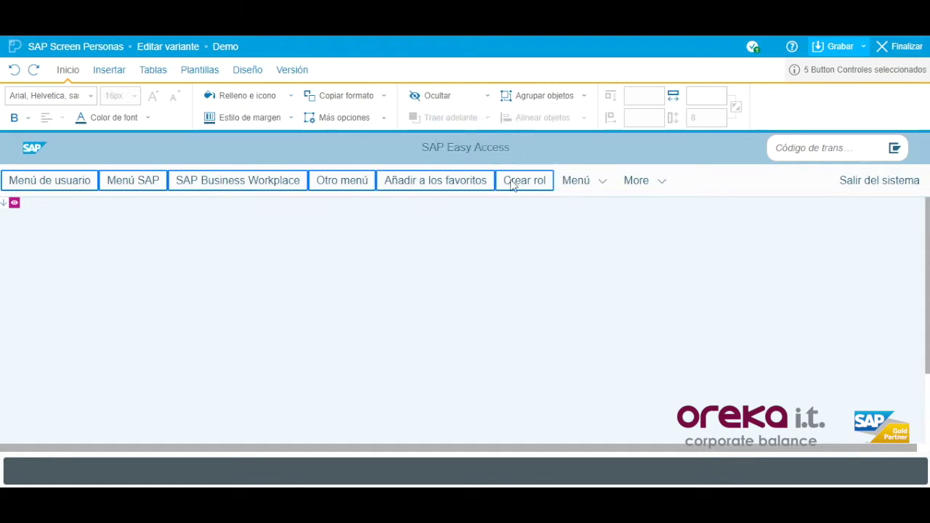
click(431, 102)
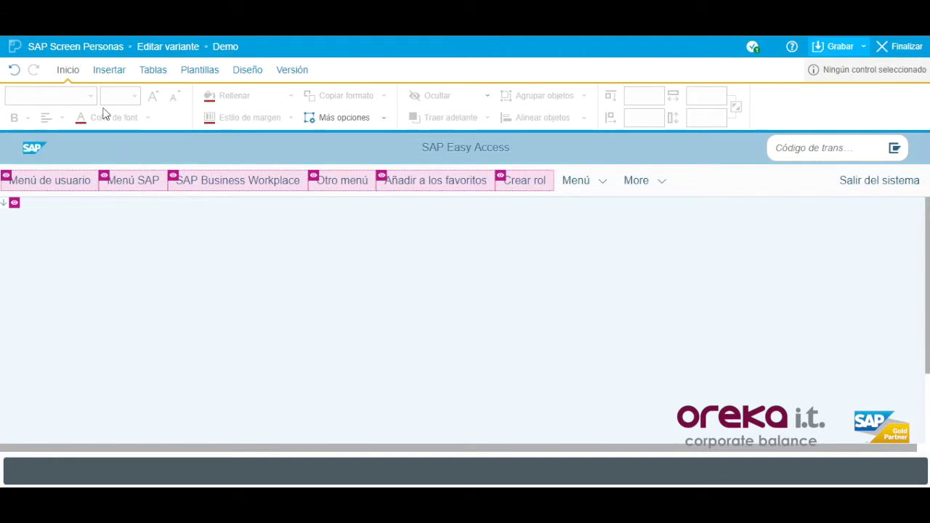
Step: Insert a simple container and widen it to about 1060 so it spans the empty screen area
click(111, 73)
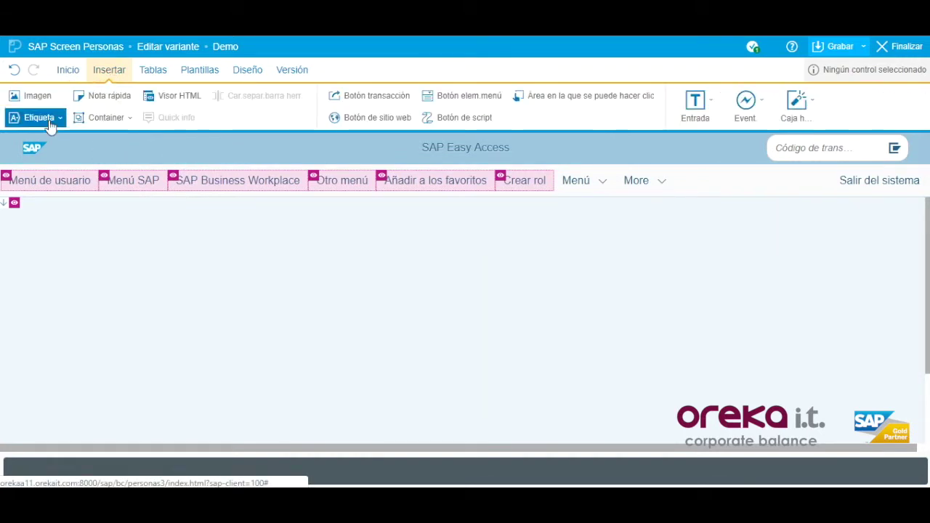
click(129, 122)
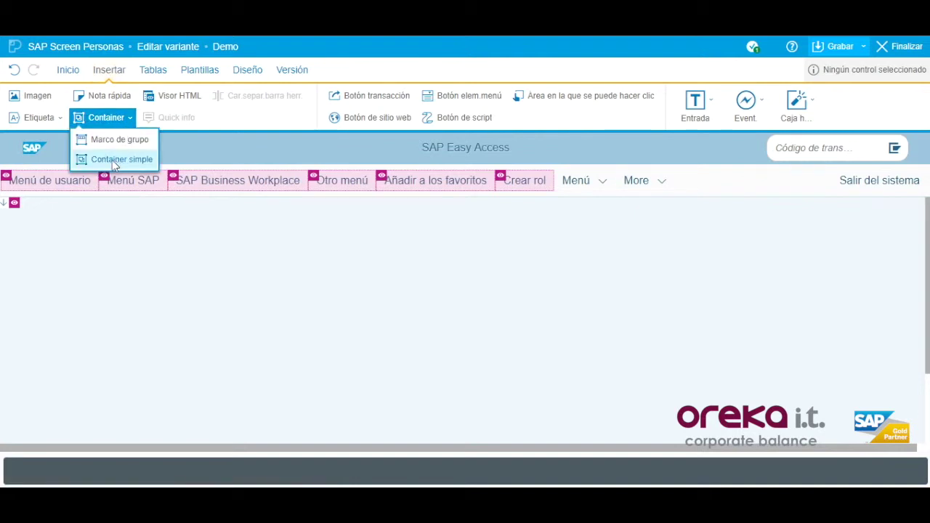
click(112, 160)
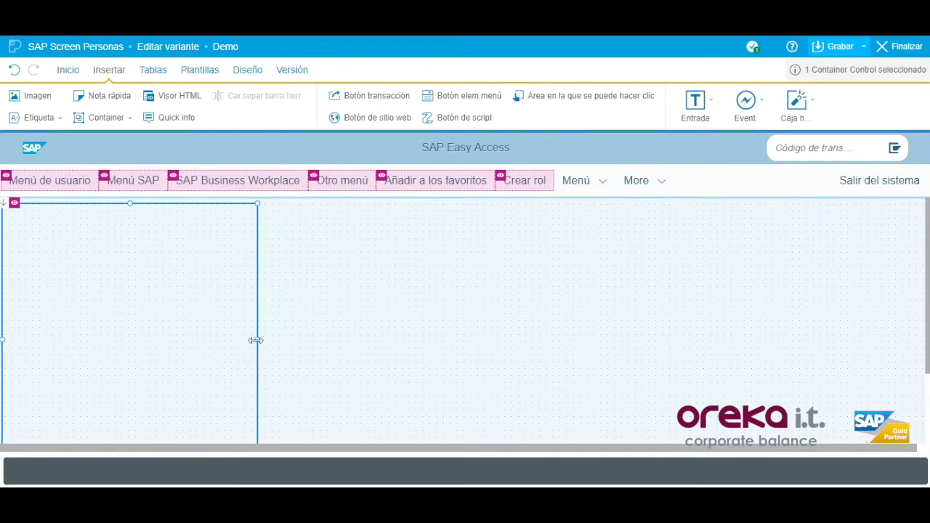
drag(255, 340, 910, 366)
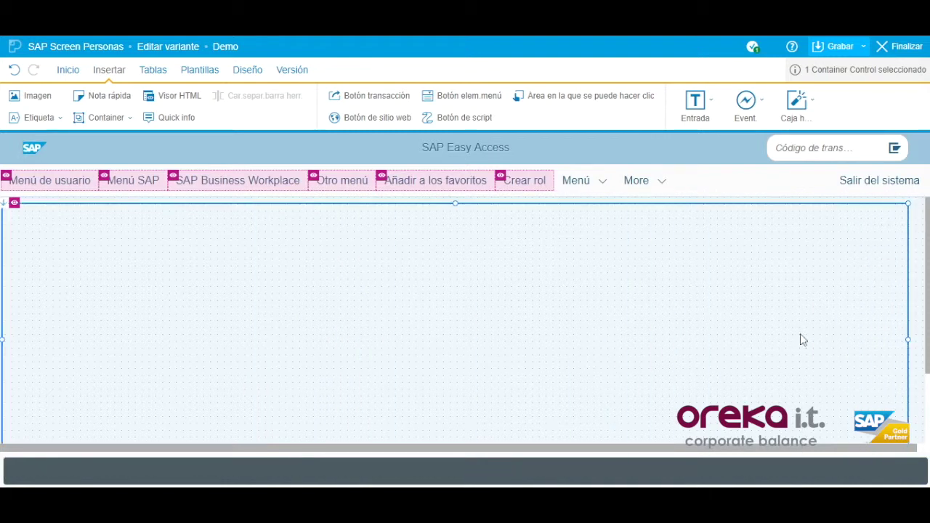
Step: Fill the container's background with white
click(69, 73)
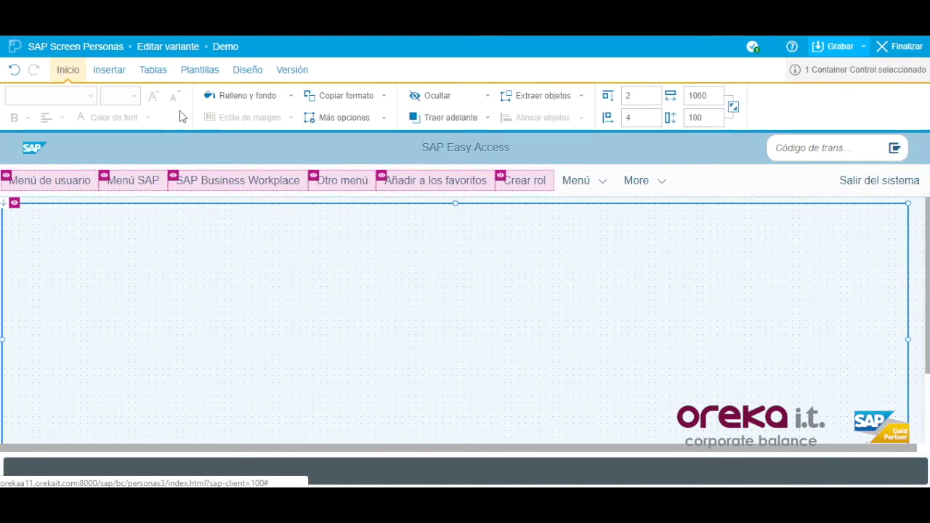
click(291, 95)
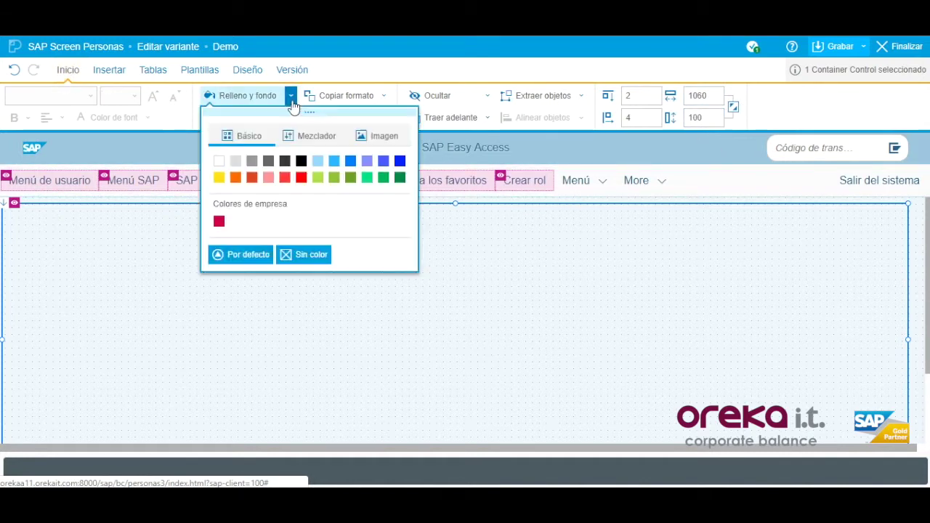
click(219, 162)
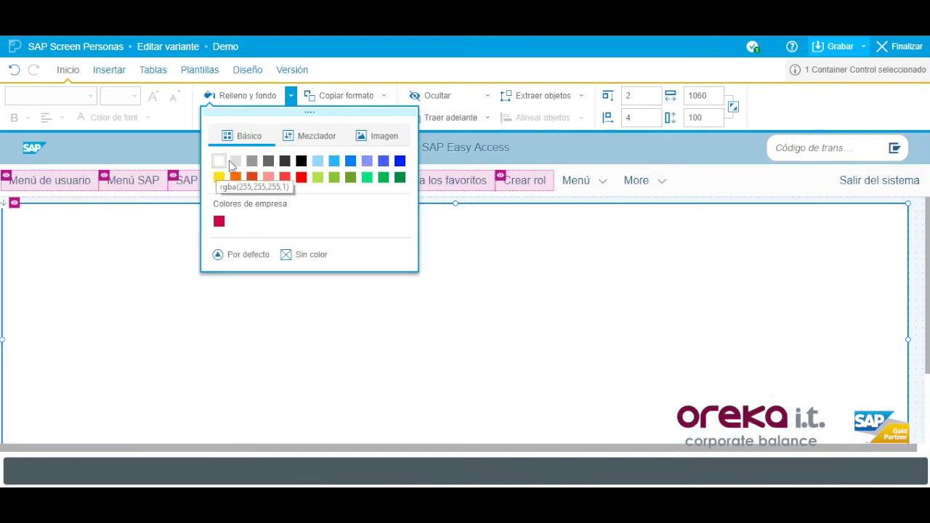
click(126, 282)
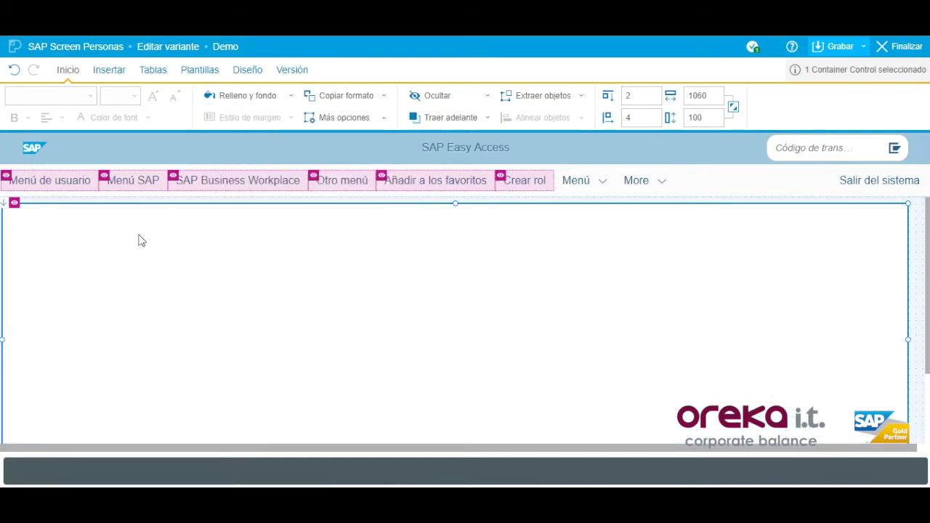
Step: Add a transaction button labelled "Crear pedido de cliente" with transaction code VA01 to the container
click(110, 77)
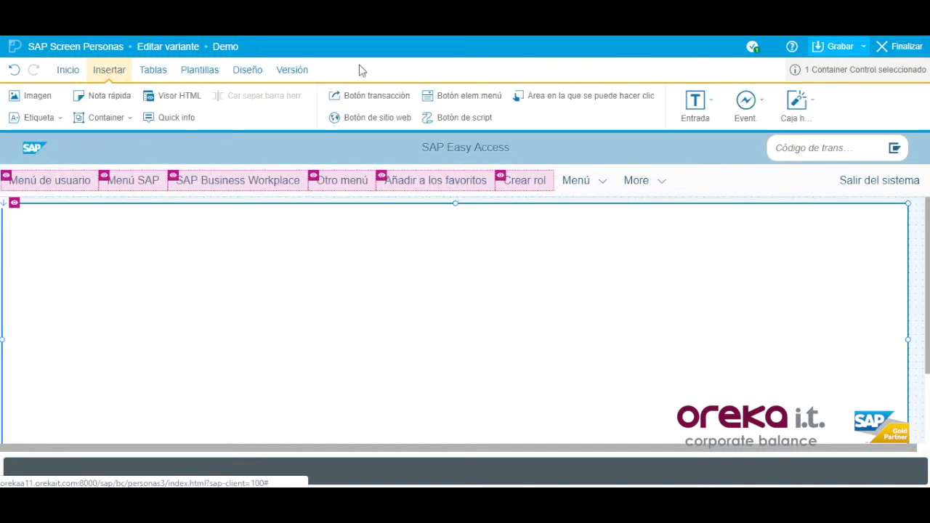
click(356, 102)
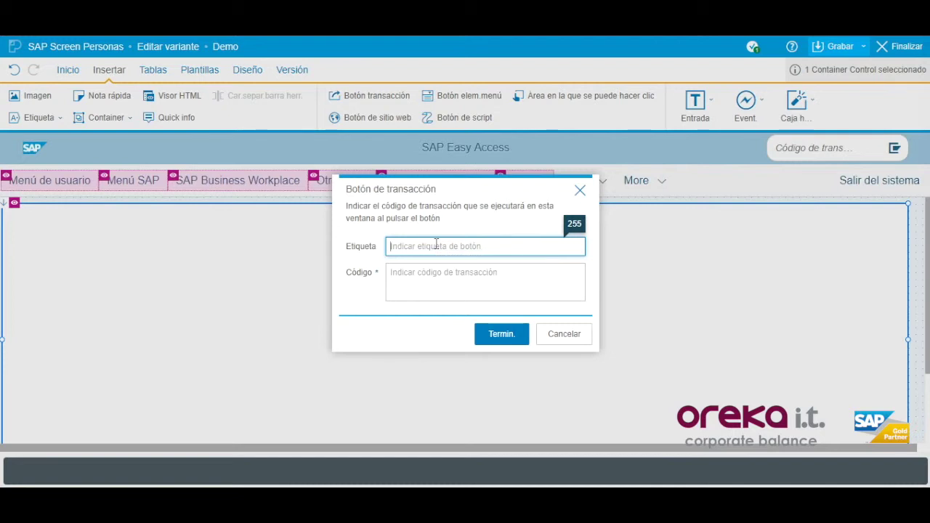
text(Crear pedido cliente)
click(450, 283)
click(440, 247)
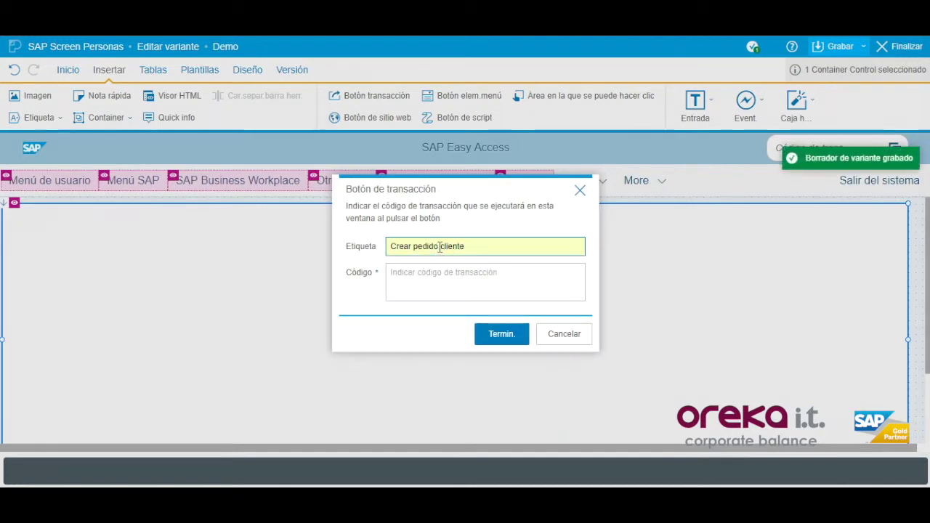
text(de)
click(436, 279)
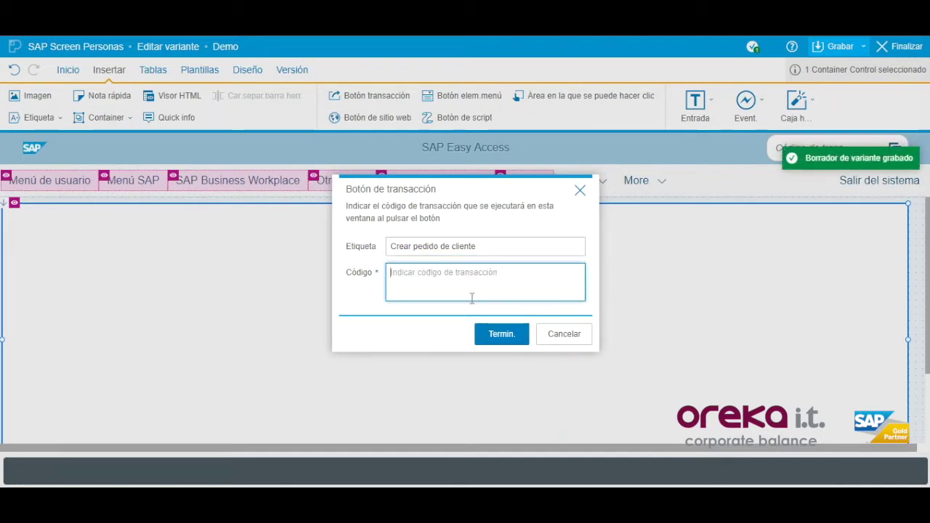
text(VA01)
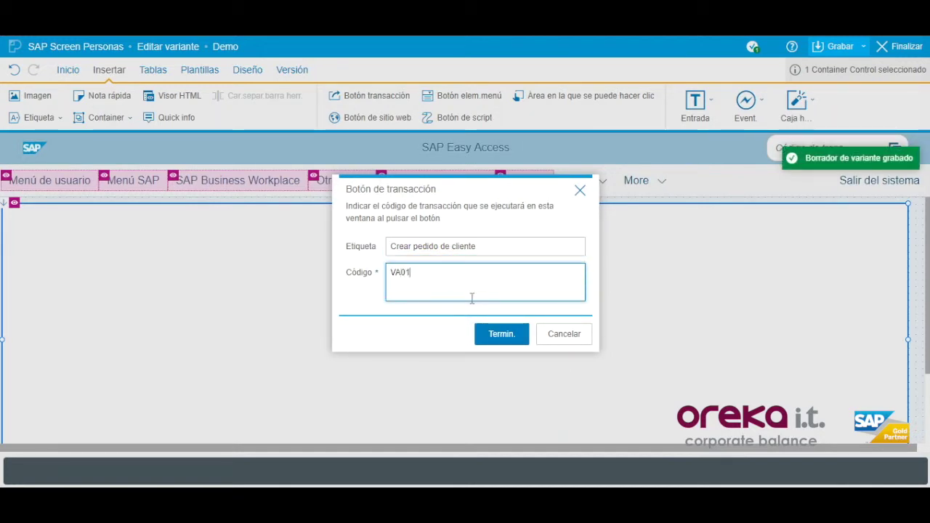
click(494, 338)
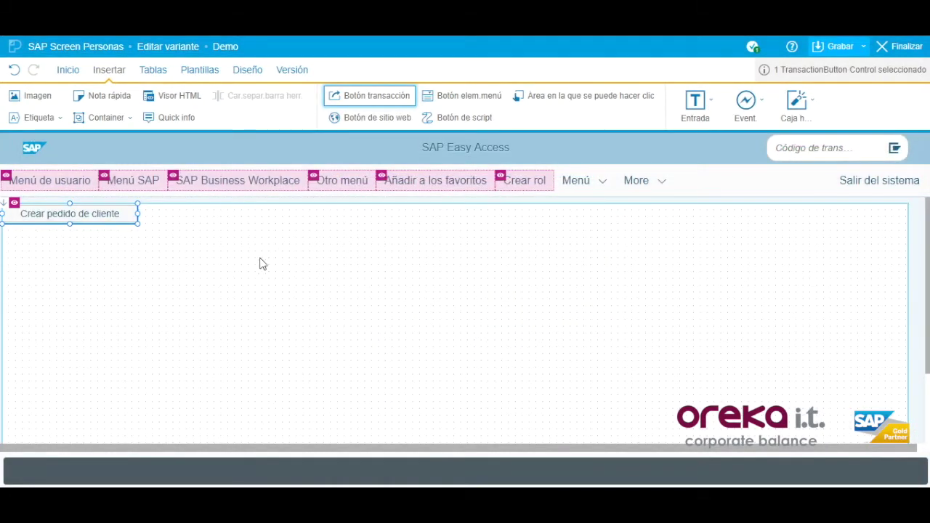
Step: Add a second transaction button labelled "Modificar pedido de cliente" with transaction code VA02
click(367, 99)
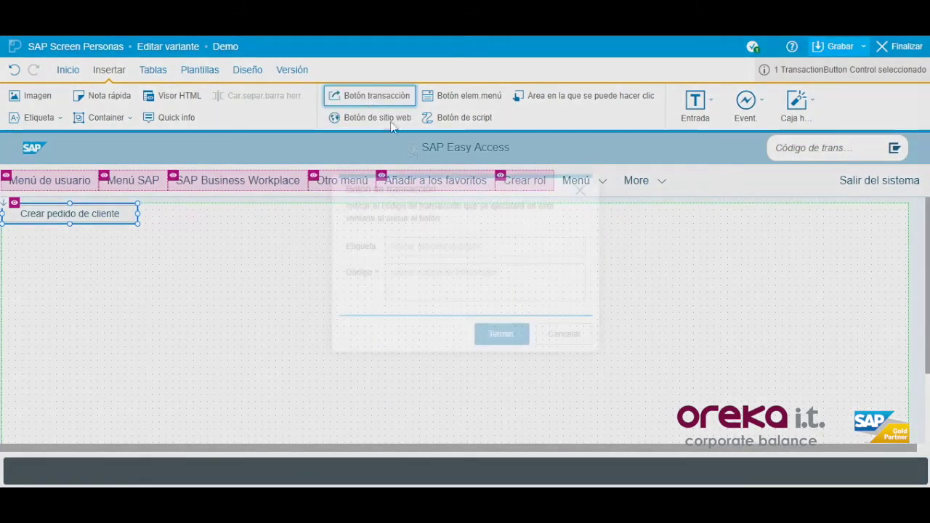
text(Modificar pedido)
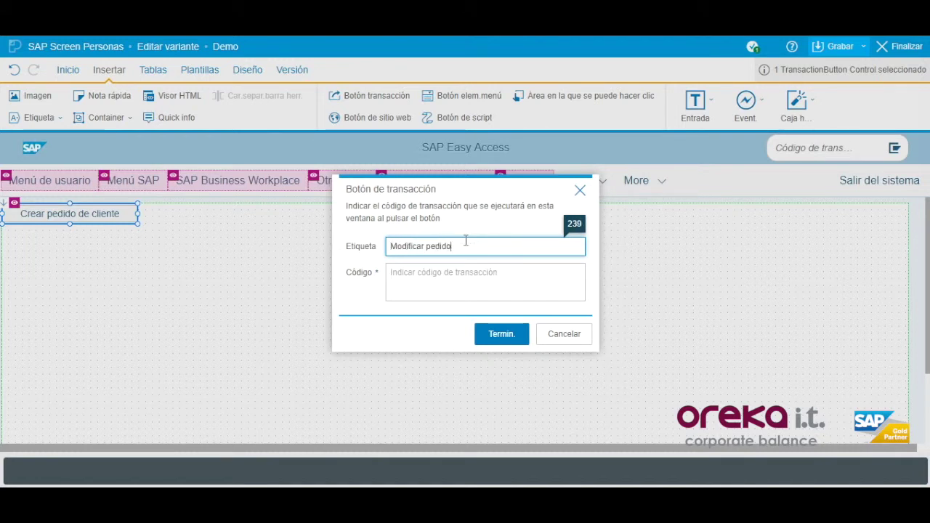
text( de cliente)
click(451, 272)
text(VA02)
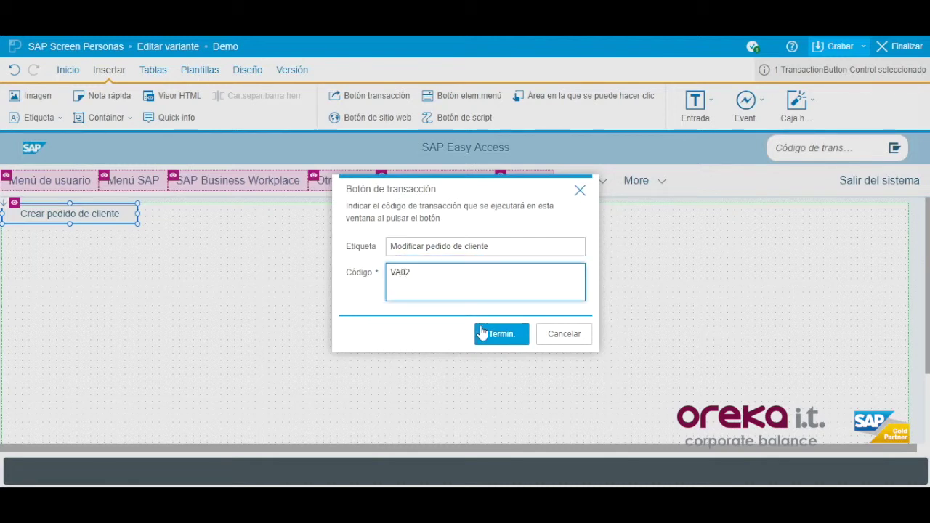
click(494, 334)
Step: Add a third transaction button labelled "Visualizar pedido de cliente" with its transaction code
click(397, 102)
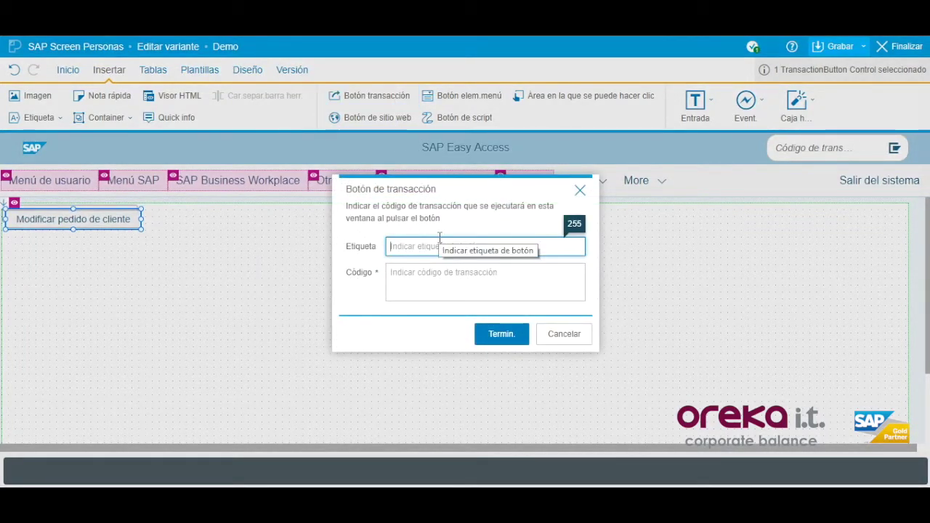
text(Visu)
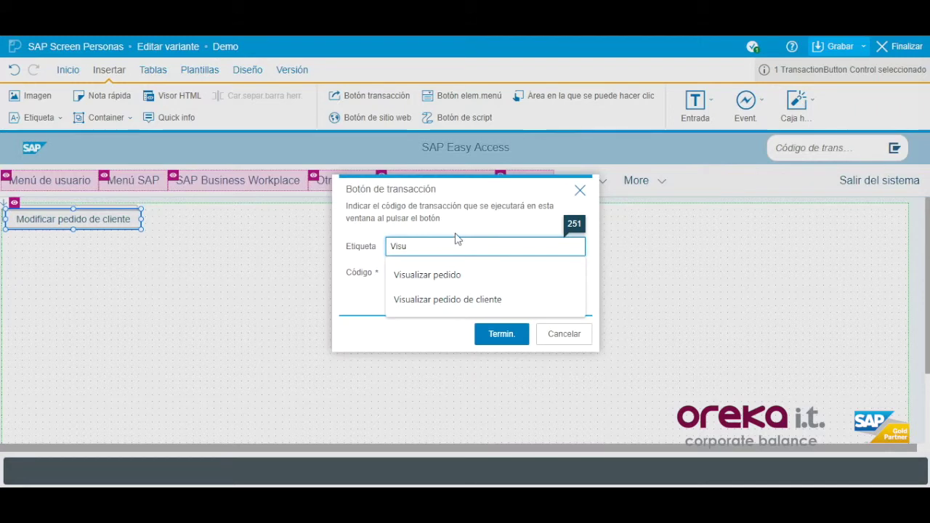
click(436, 299)
click(432, 272)
text(Va)
click(503, 336)
Step: Spread the three overlapping transaction buttons side by side along the container's upper edge, in the order Crear, Modificar, Visualizar
drag(99, 236, 369, 230)
drag(159, 233, 219, 228)
click(99, 231)
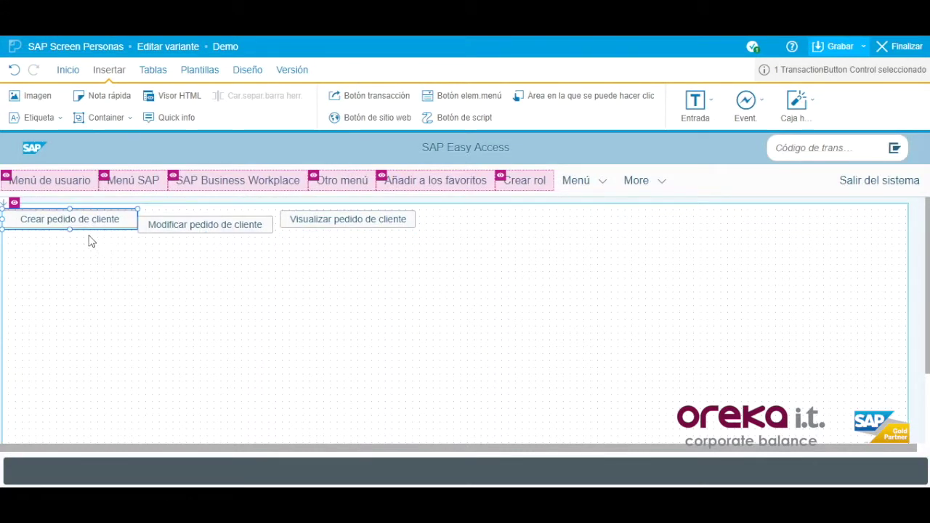
click(90, 231)
click(93, 229)
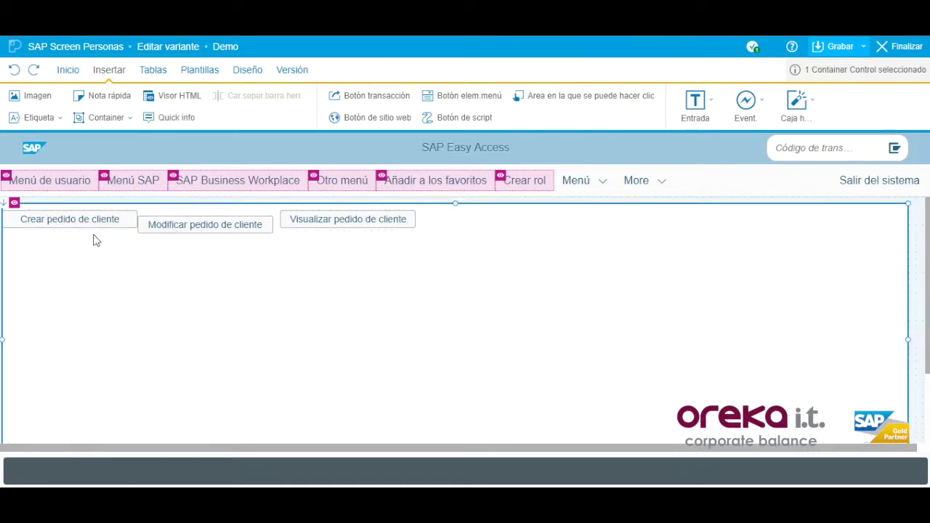
Step: Align the three transaction buttons (Crear, Modificar, Visualizar) to the same top edge and distribute them evenly horizontally
click(94, 229)
ctrl+click(153, 225)
ctrl+click(297, 221)
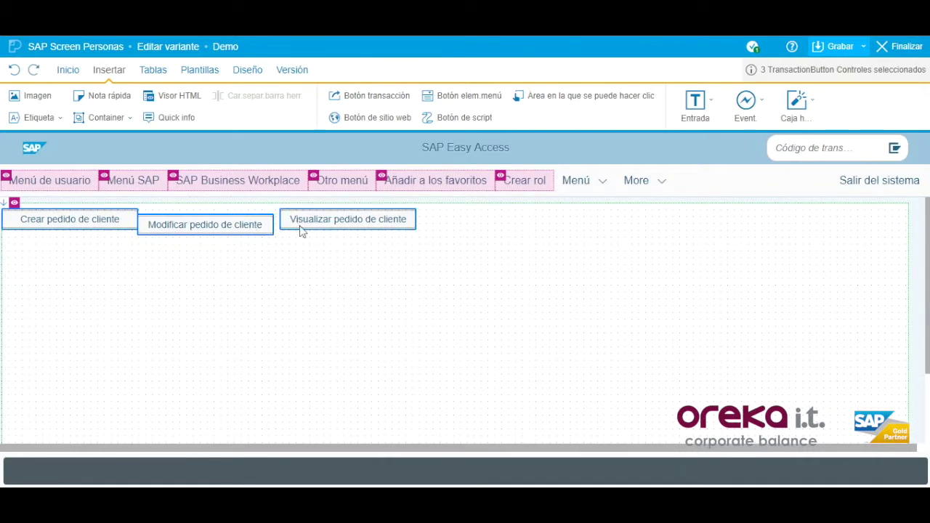
click(70, 71)
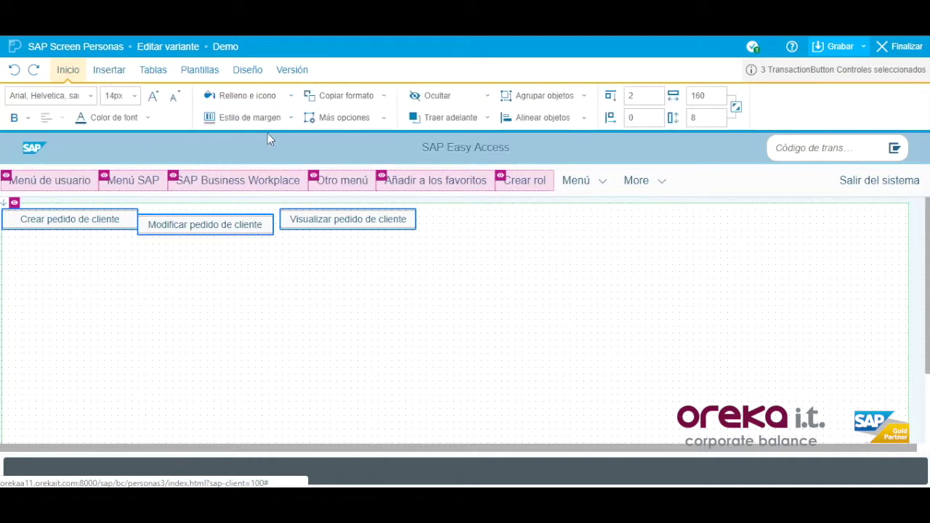
click(583, 119)
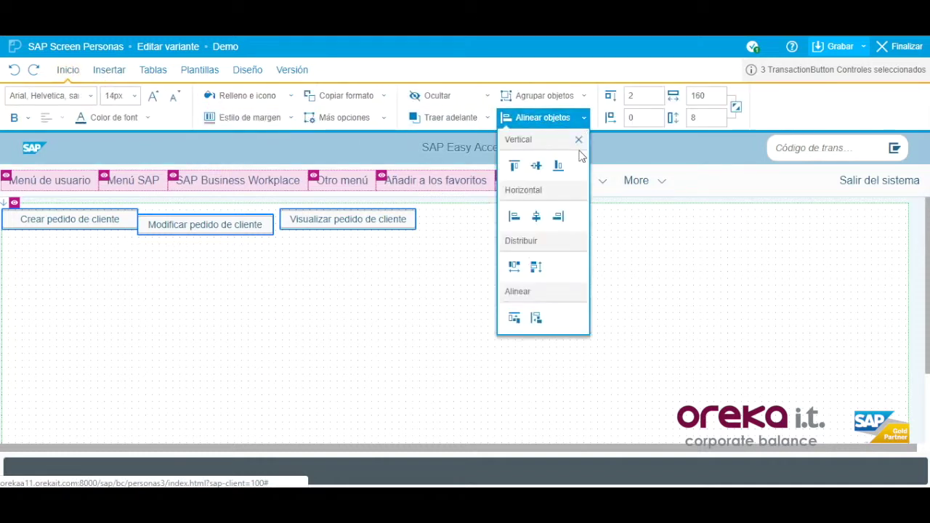
click(514, 167)
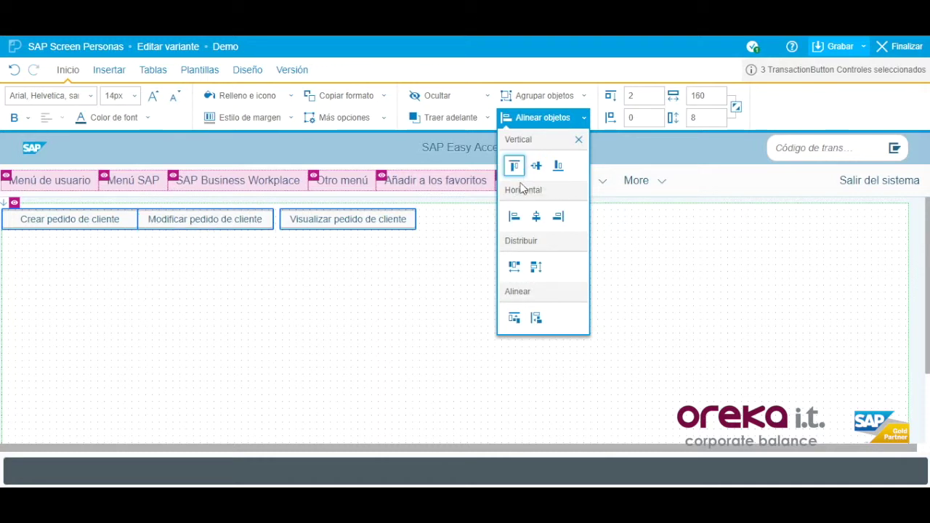
click(514, 267)
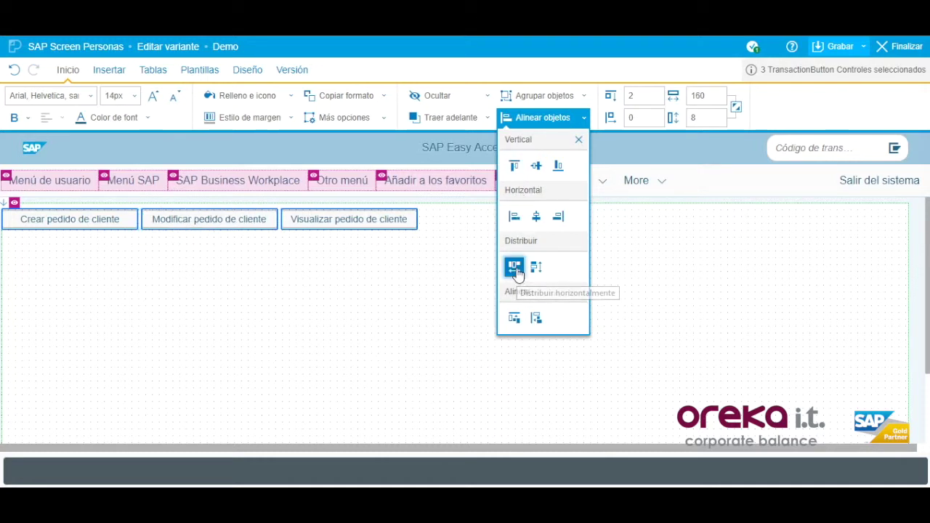
click(579, 138)
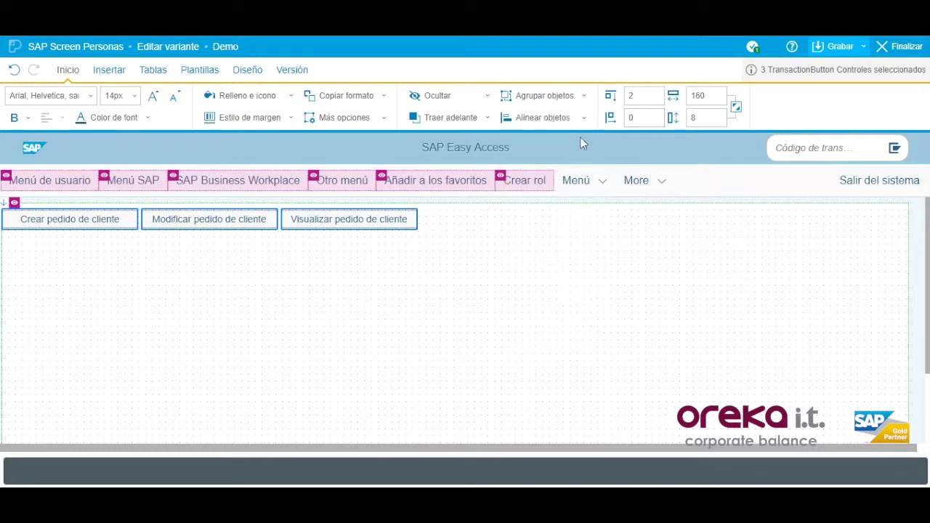
Step: Save the Demo variant and finish editing it
click(831, 52)
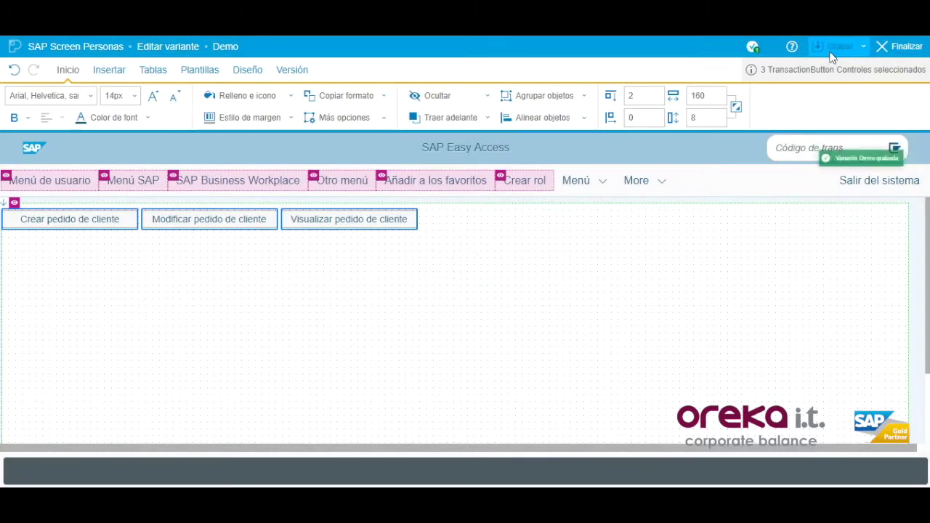
click(904, 46)
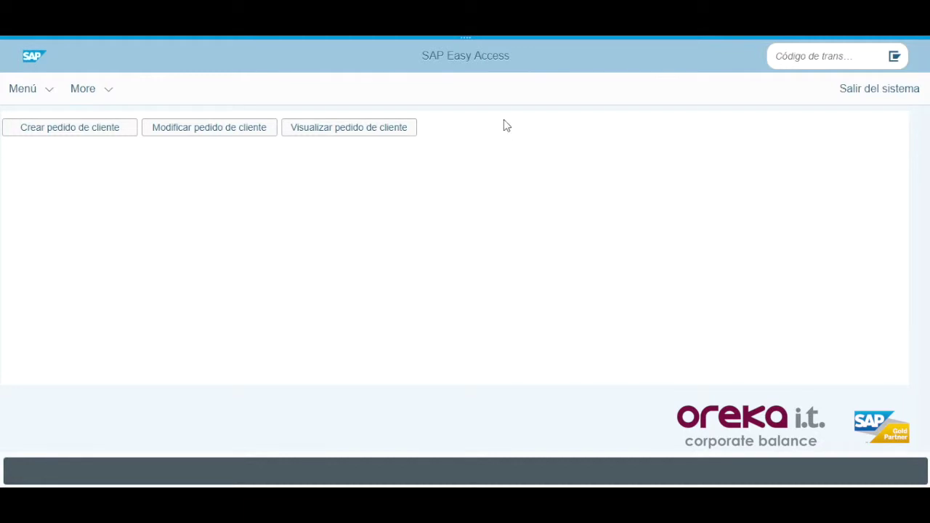
Step: Switch from the Demo variant to "Pantalla original" to compare the screens, and return to the Demo variant
click(466, 44)
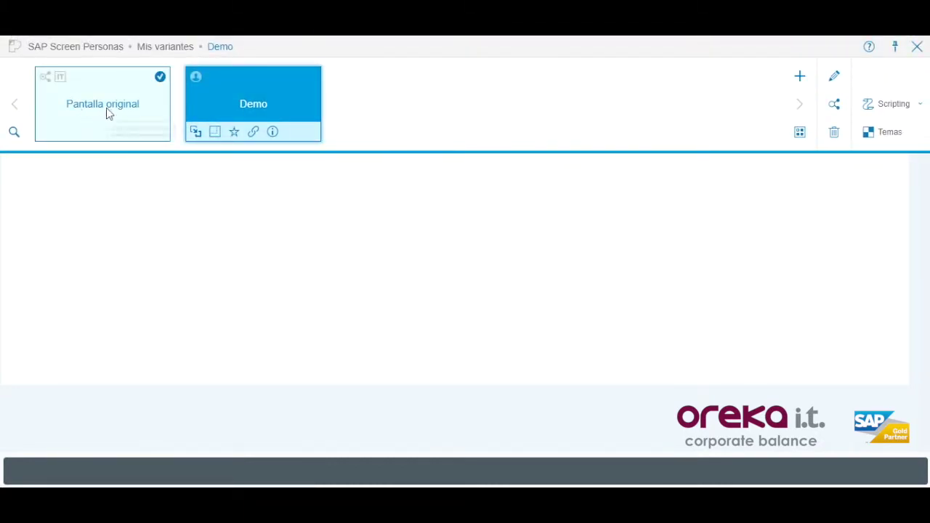
click(294, 106)
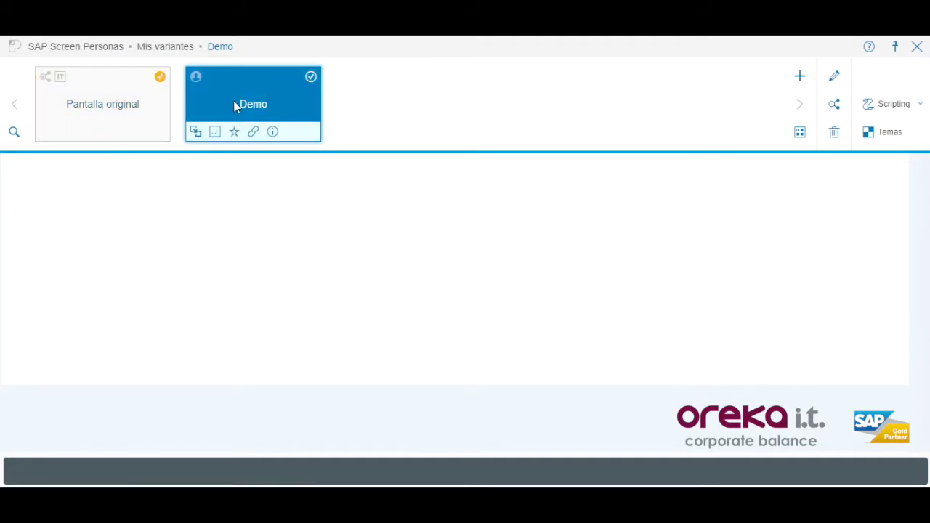
click(145, 113)
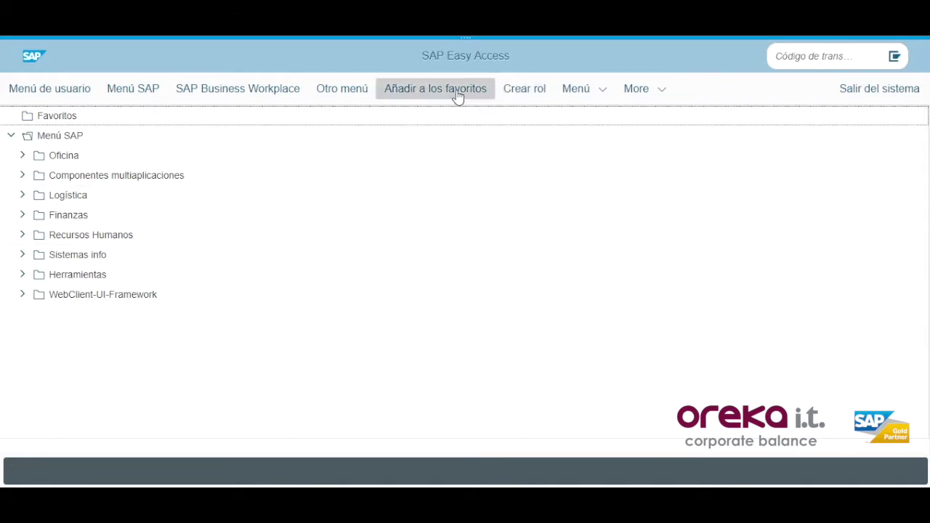
click(467, 41)
click(254, 107)
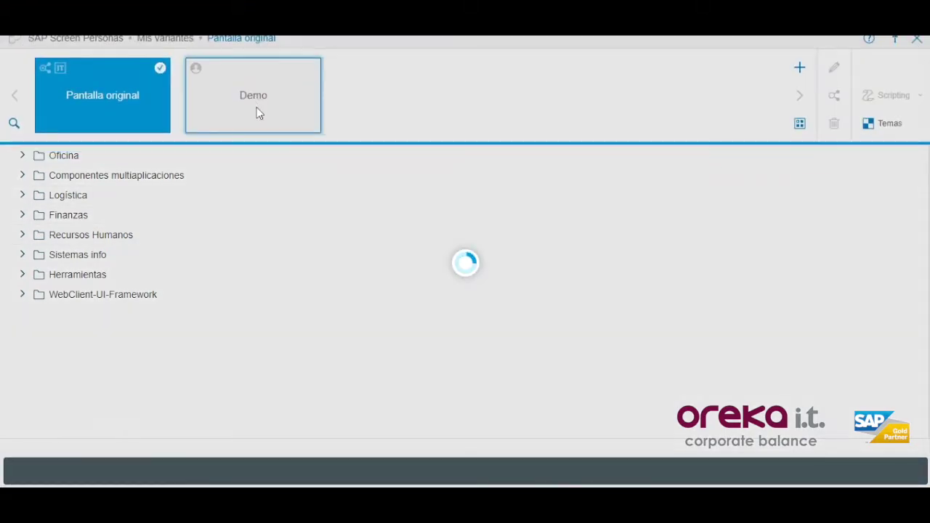